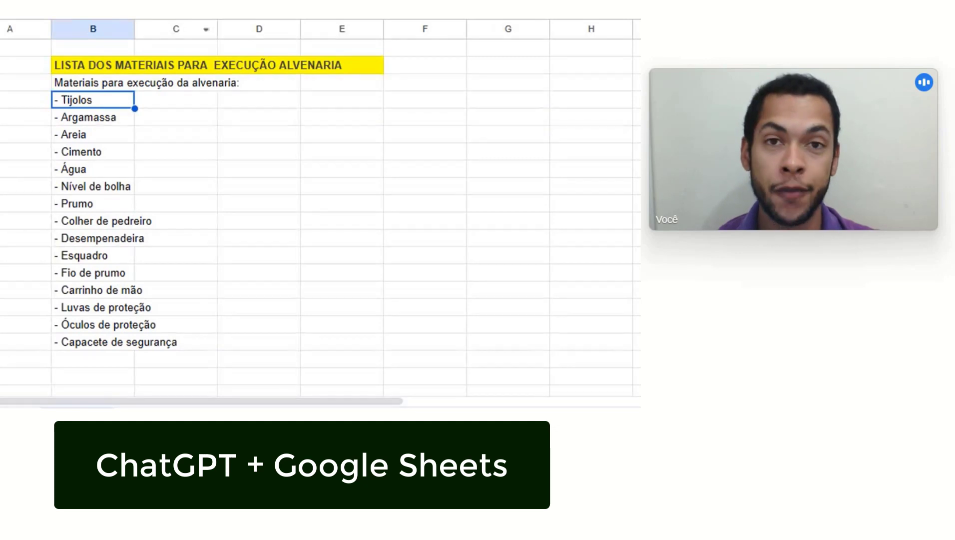
- Drag column B's right border wider so the masonry material names fit
drag(135, 29, 240, 29)
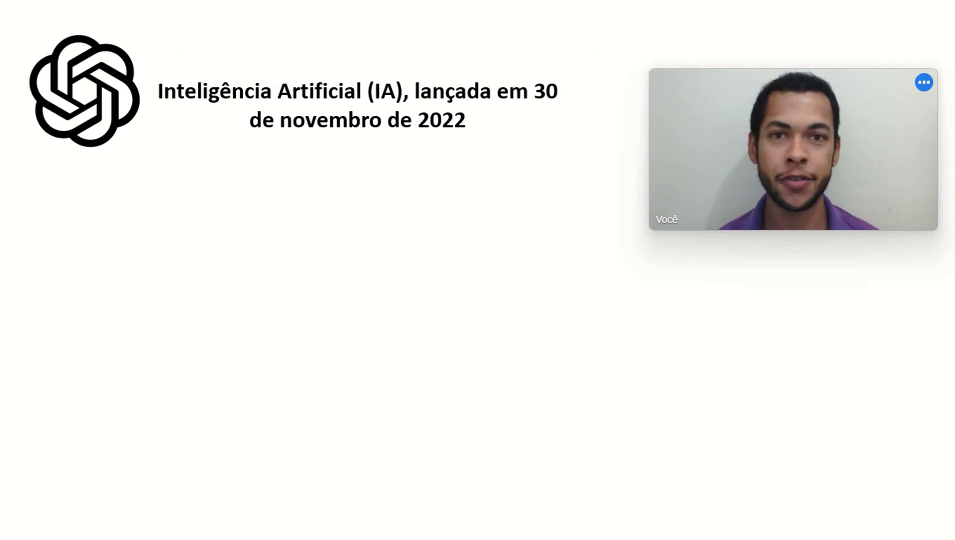
- Advance the intro slide to reveal the next paragraph about GPT
key(Right)
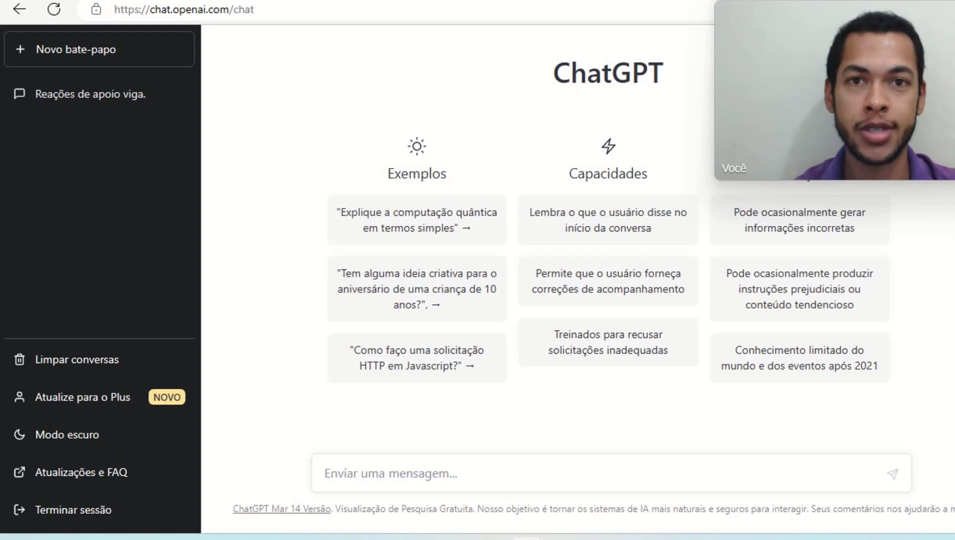
- Paste the tank-filling problem asking for volume, mass and weight flow rates in SI units
text(Resolva:  Uma torneira enche de água um tanque em 2h e 20 segundos. Determine a vazão em volume, em massa e em peso em unidade do SI. Considere a densidade da água igual a 1000 kg/m³, capacidade do tanque de 10 mil litros e gravidade 9,8m/s²)
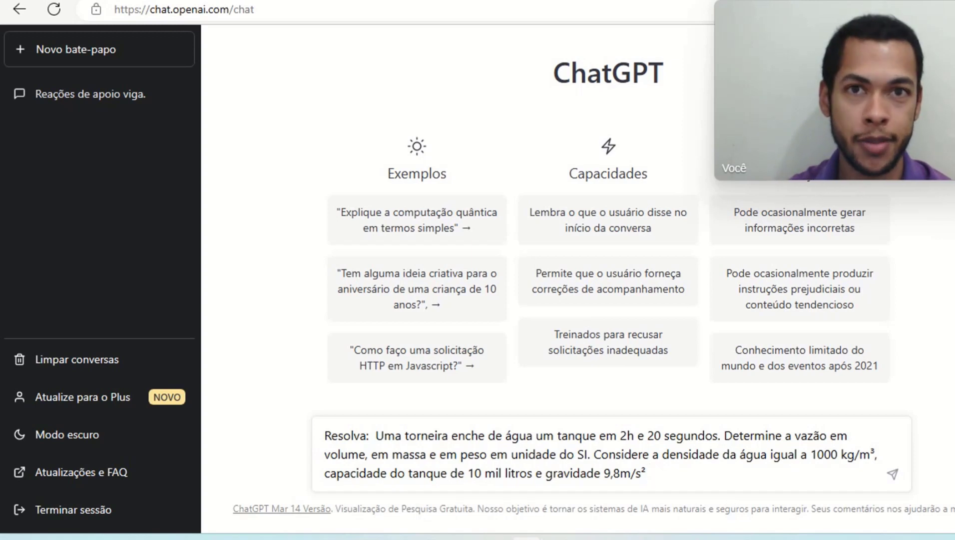
- Send the tank problem and review the answer: 0,001385 m³/s, 1,384 kg/s, 13,576 N/s
key(Return)
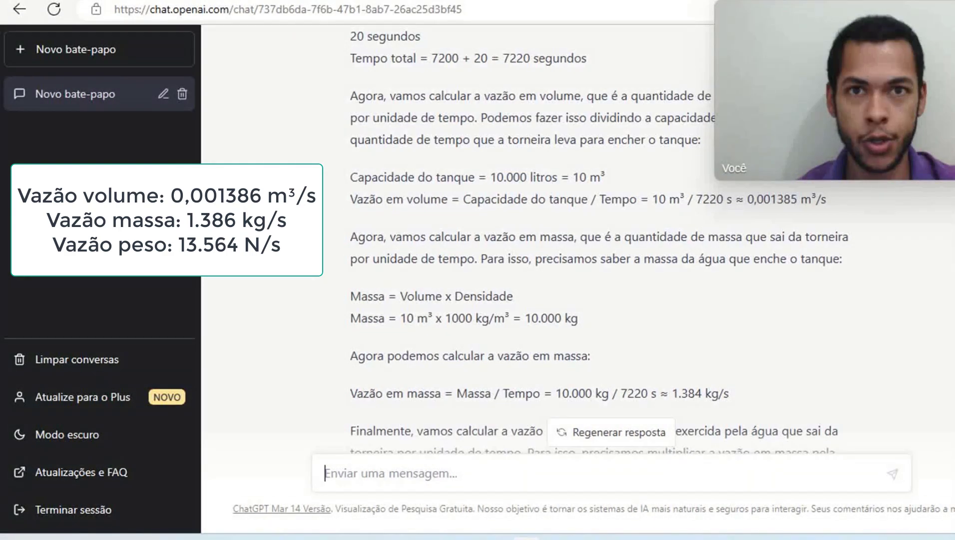
scroll(580, 250, up, 2)
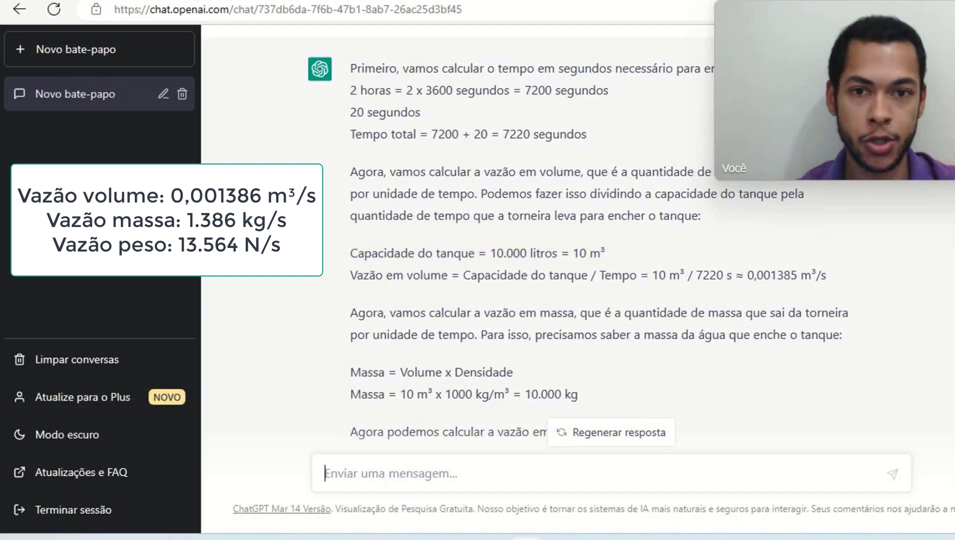
scroll(580, 240, down, 2)
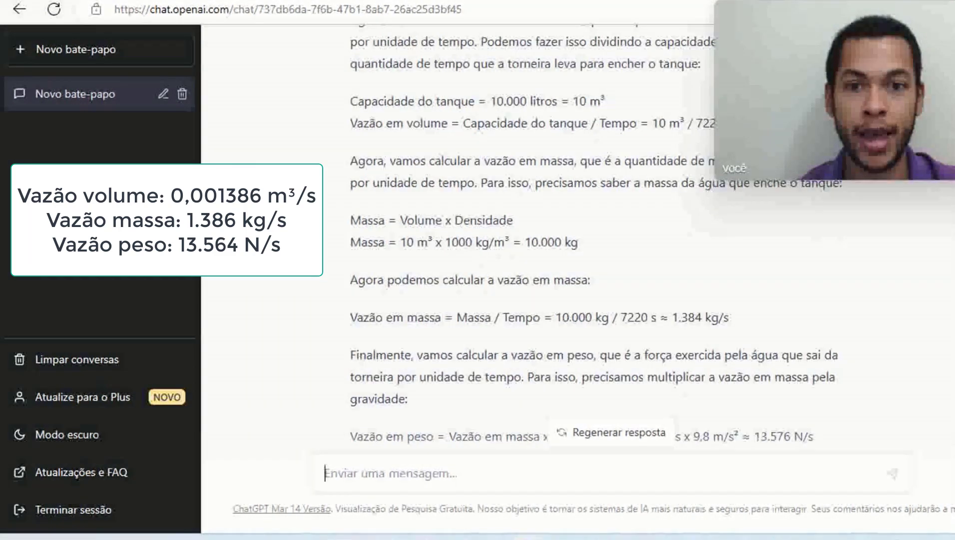
scroll(530, 235, down, 2)
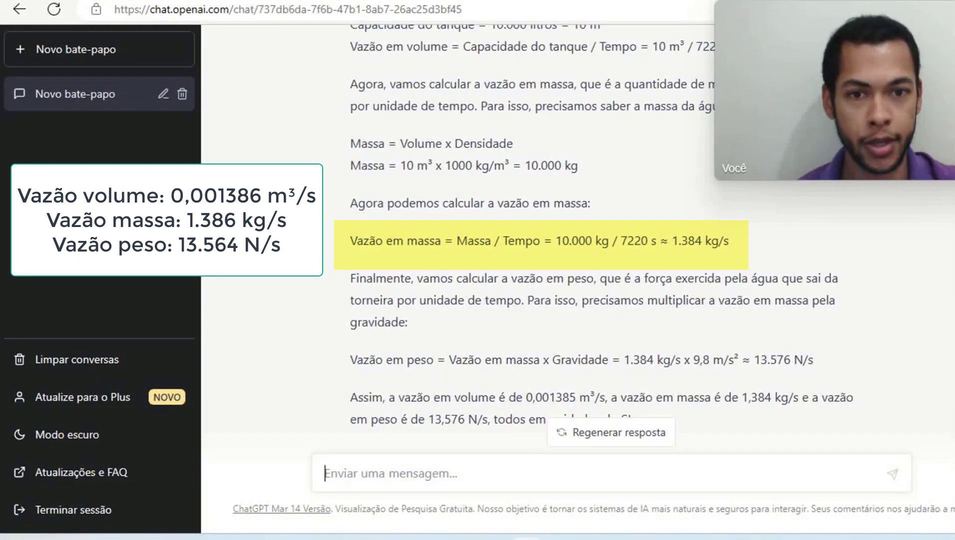
- Scroll down through the tank flow-rate answer
scroll(578, 225, down, 2)
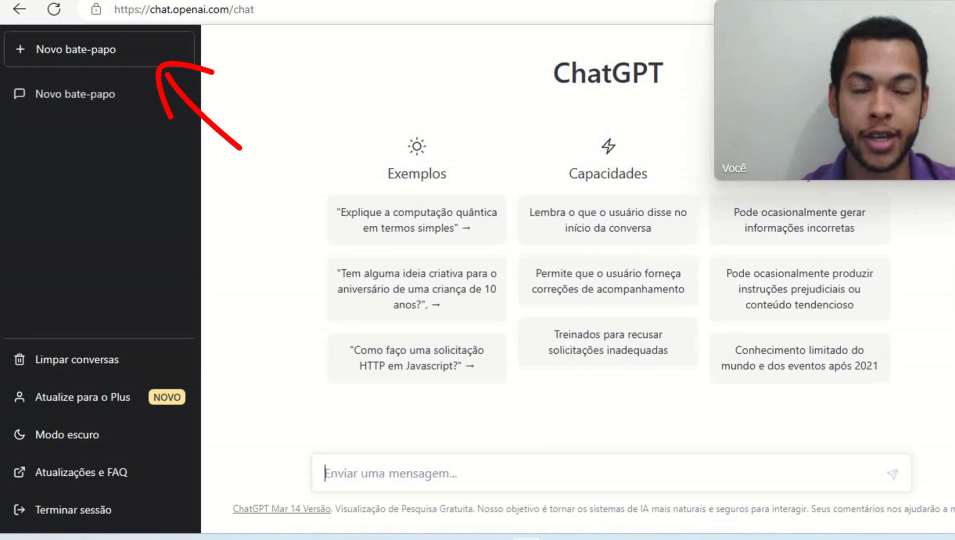
- Paste the support-reactions question for the 5 m beam under a 20–10 kN/m trapezoidal load
text(calcule as reações de apoio de uma viga bi-apoiada, com comprimento de 5 metros e carregamento trapezoidal em todo vão de 20 kn/m e 10 kn/m)
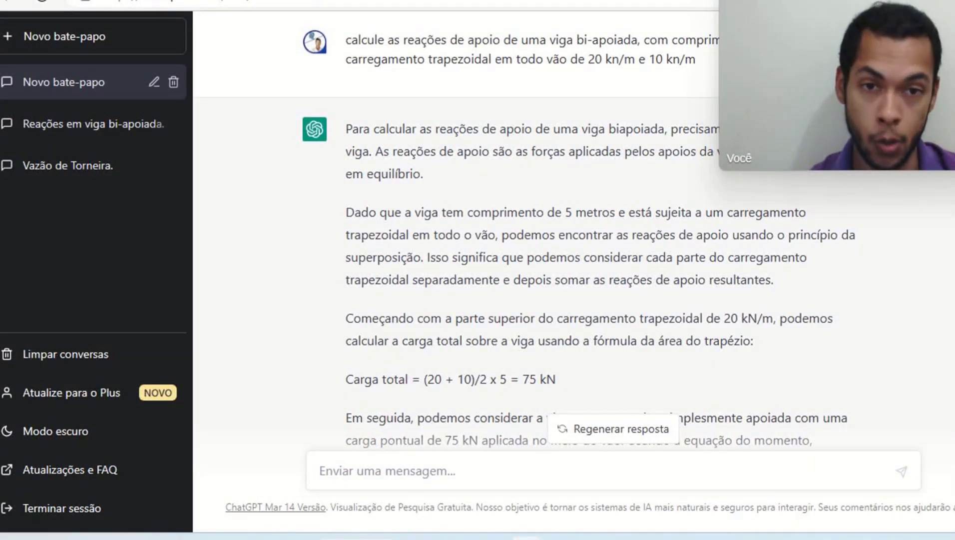
- Scroll down through ChatGPT's beam support-reactions answer
scroll(575, 250, down, 2)
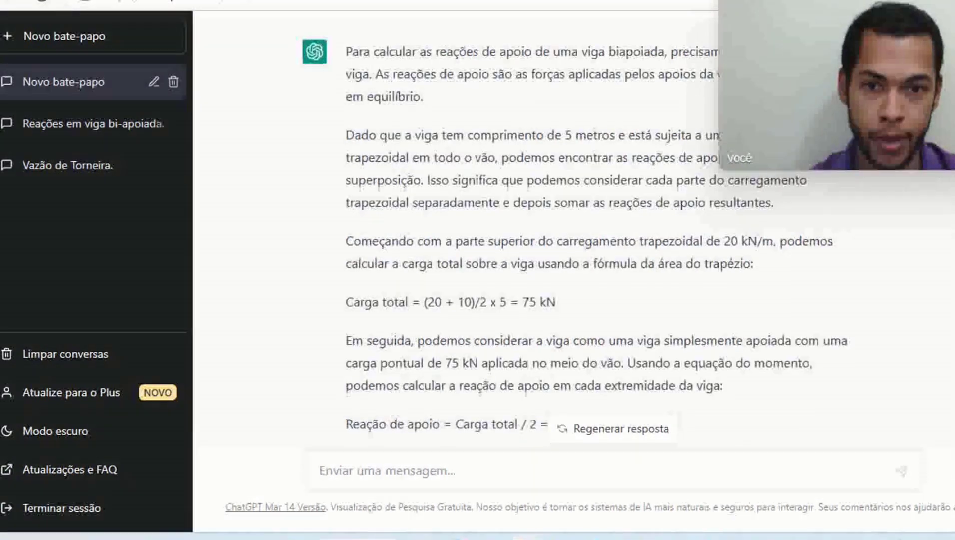
scroll(575, 250, down, 3)
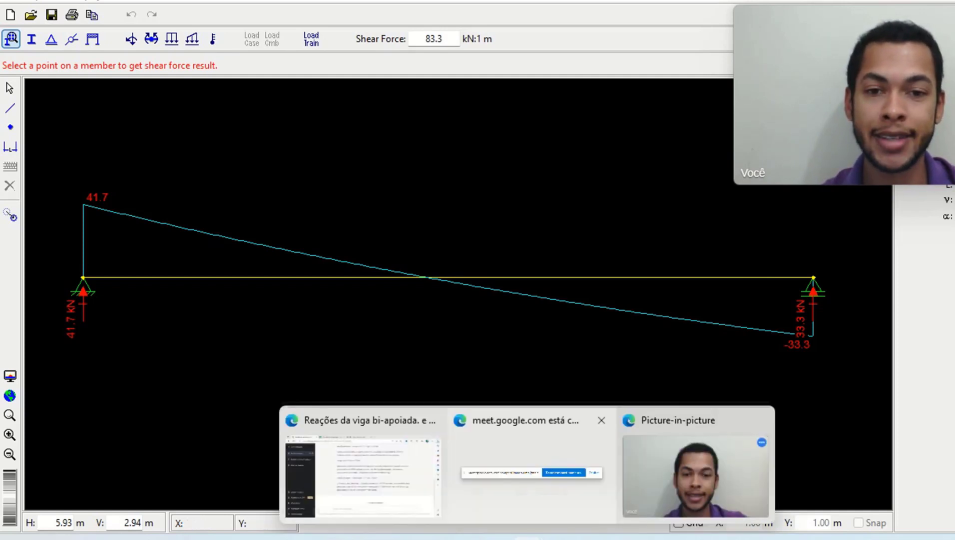
- Bring the ChatGPT browser window with the beam answer back to the front
click(362, 475)
- Scroll back up the beam answer and switch to Ftool to compare the reactions
scroll(500, 250, up, 5)
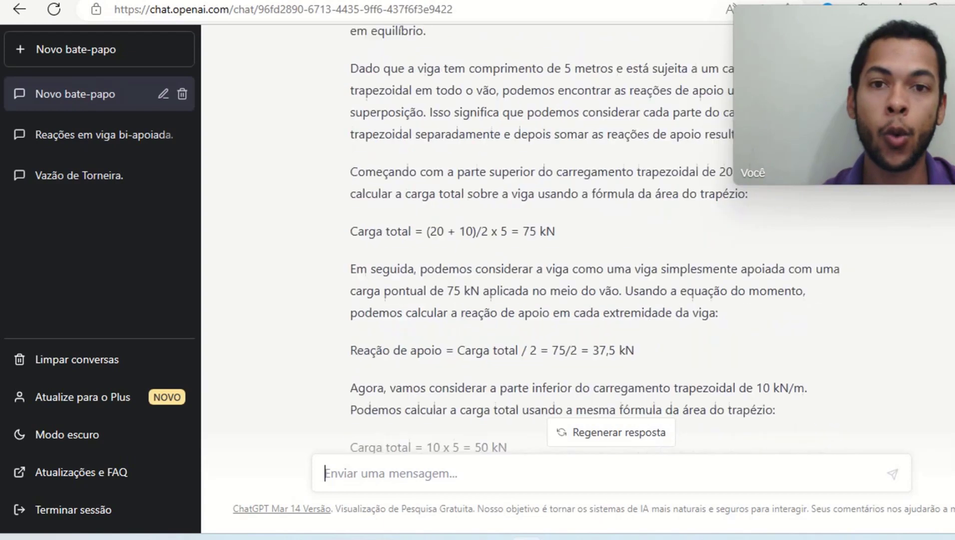
key(alt+Tab)
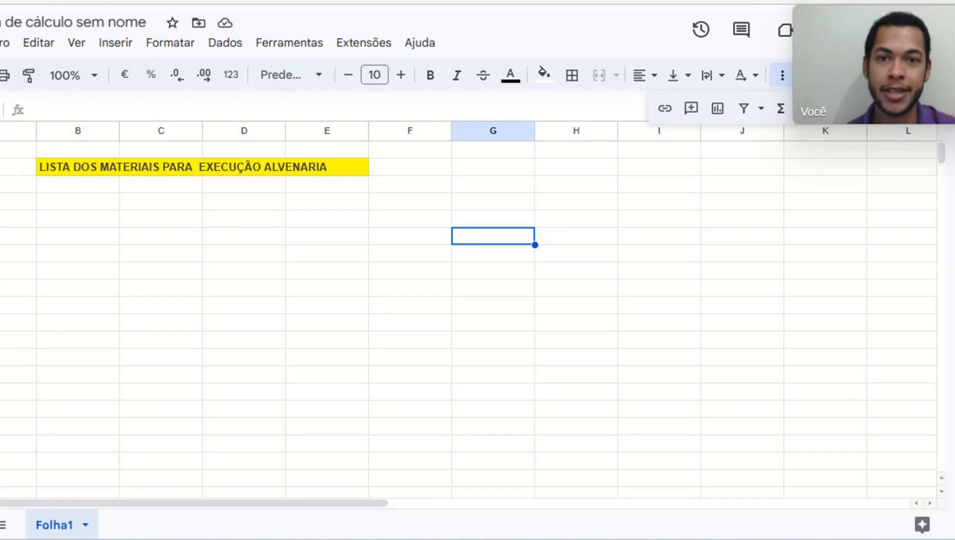
- Open the Workspace Marketplace from the Extensions add-ons menu and search for 'chat'
click(364, 42)
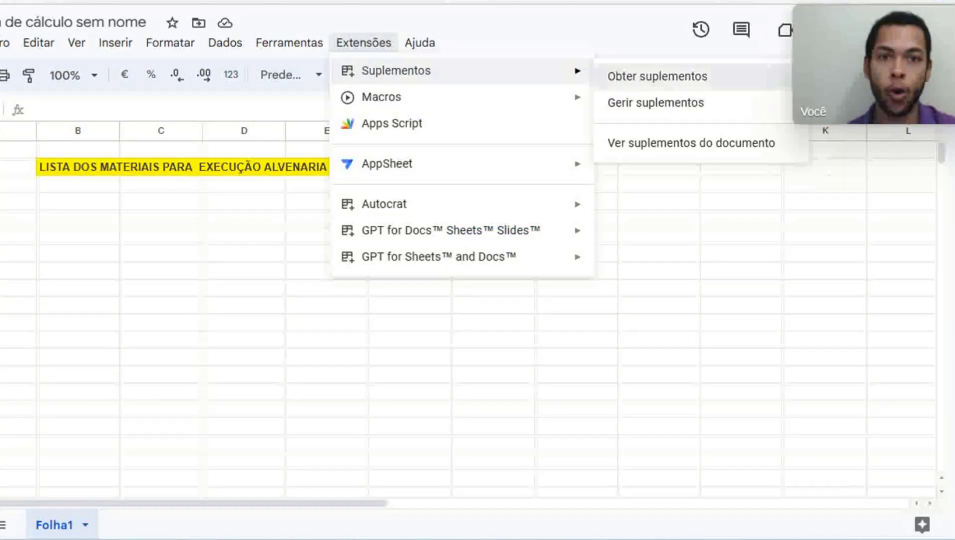
click(657, 76)
text(chat)
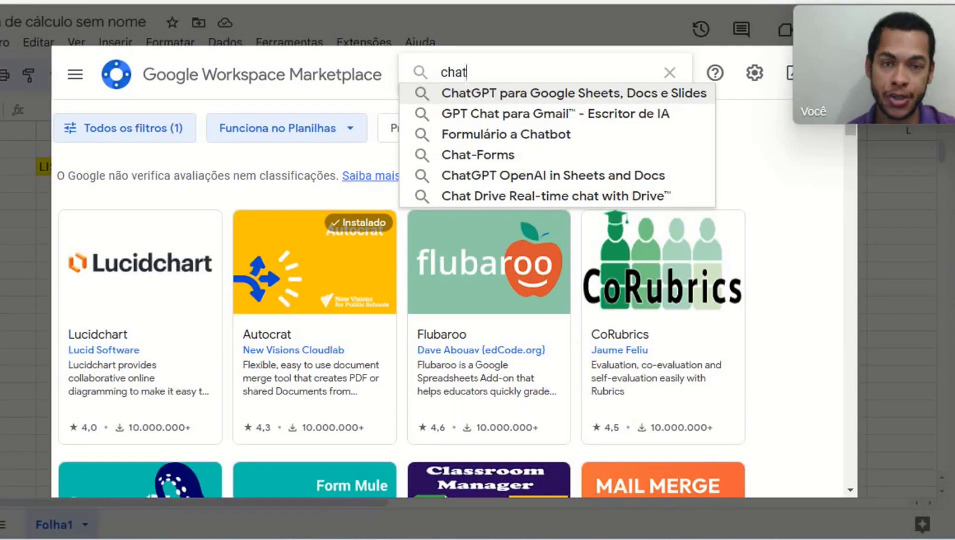
- Search the Google Workspace Marketplace for ChatGPT add-ons using the first 'chat' suggestion
key(Down)
key(Return)
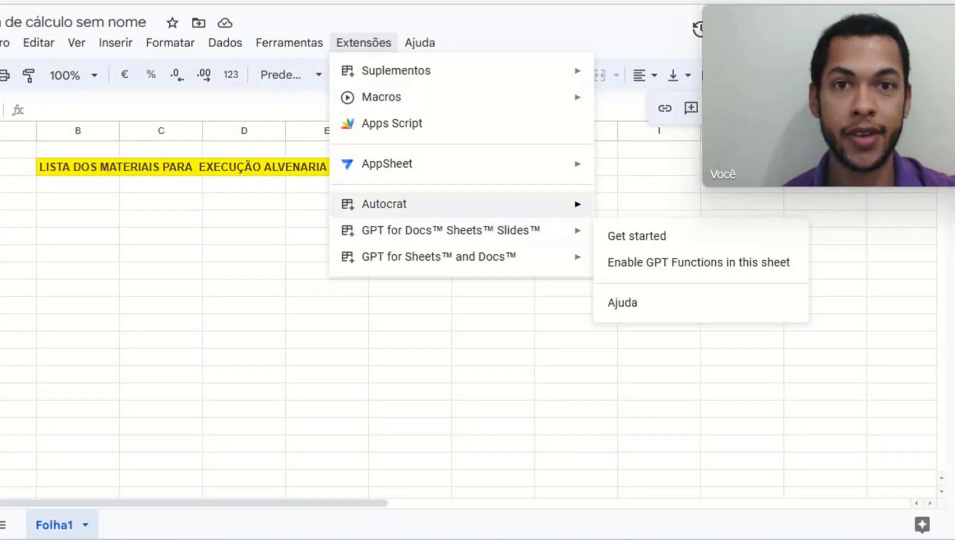
- Enter =GPT_LIST("dê a lista dos materiais para execução da alvenaria") in cell B3
key(Escape)
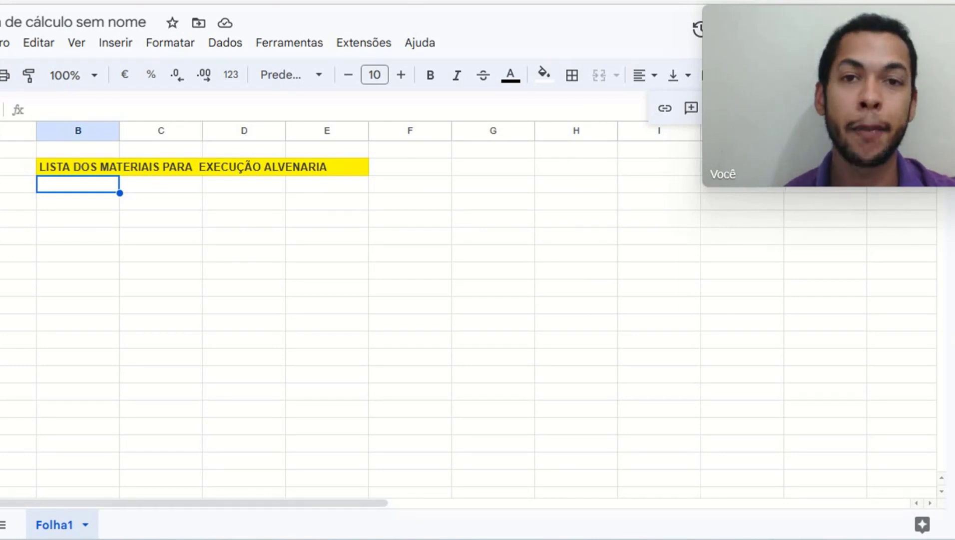
key(Return)
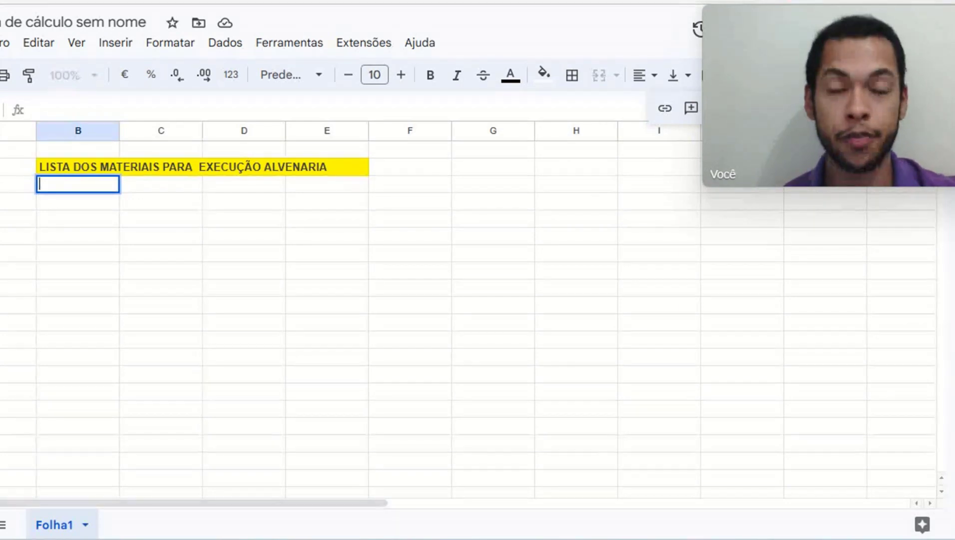
text(=)
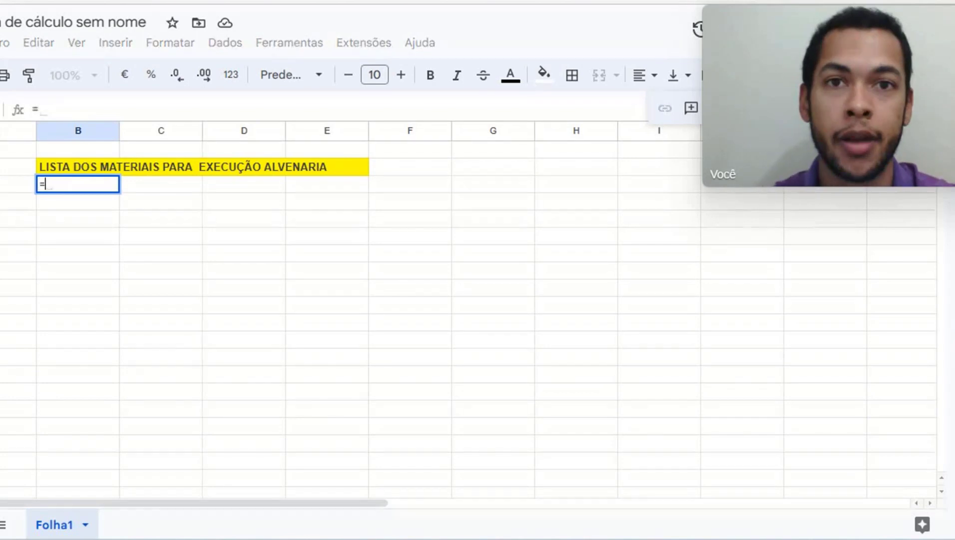
text(gp)
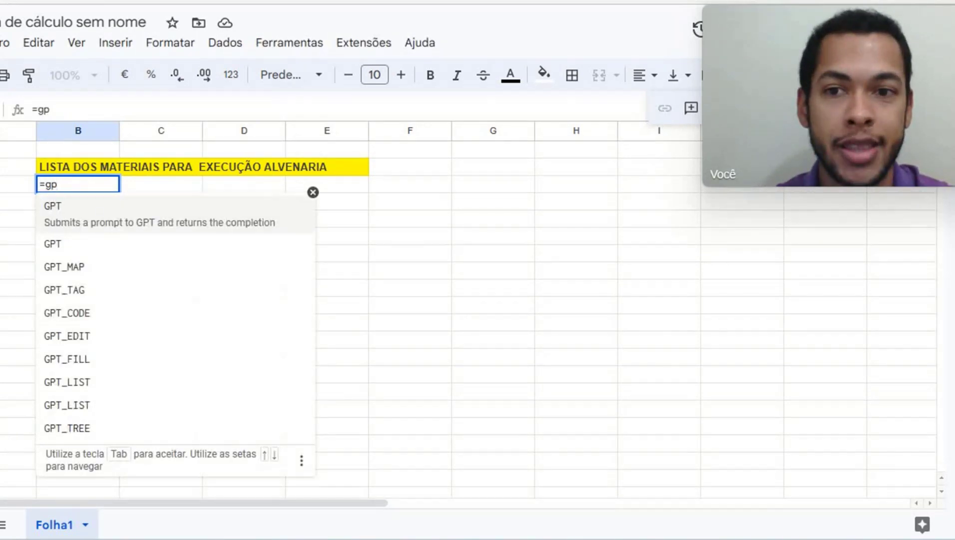
text(t)
key(Down)
key(Down)
key(Down)
key(Down)
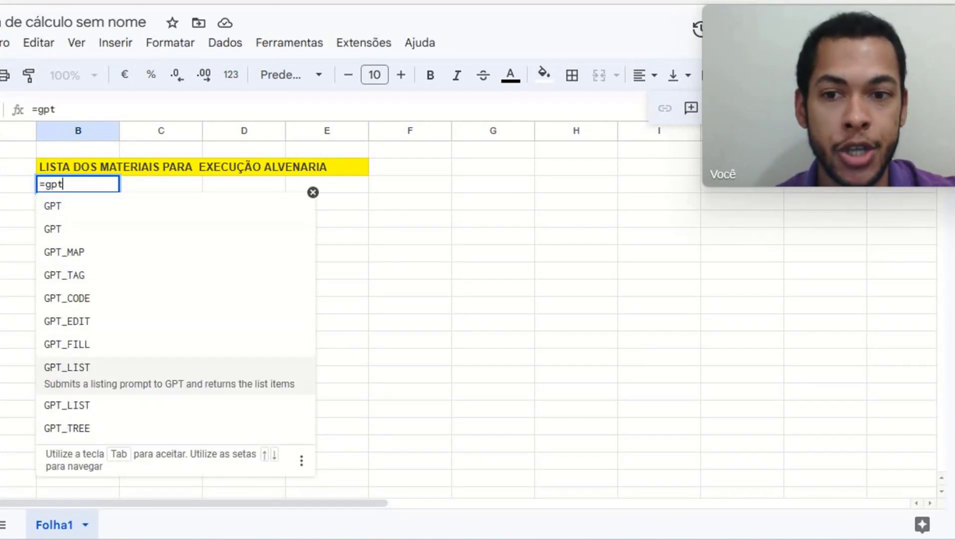
key(Tab)
text(")
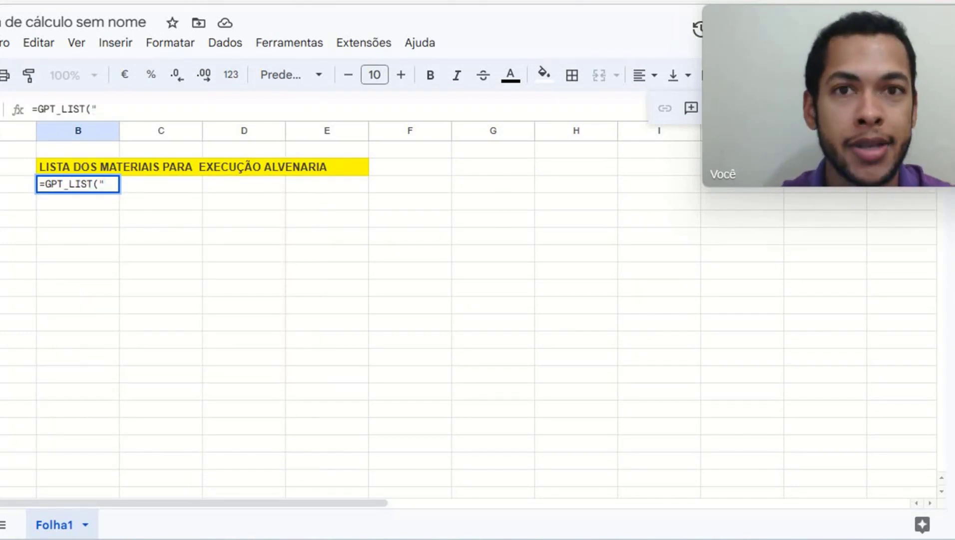
text(dê a lista do)
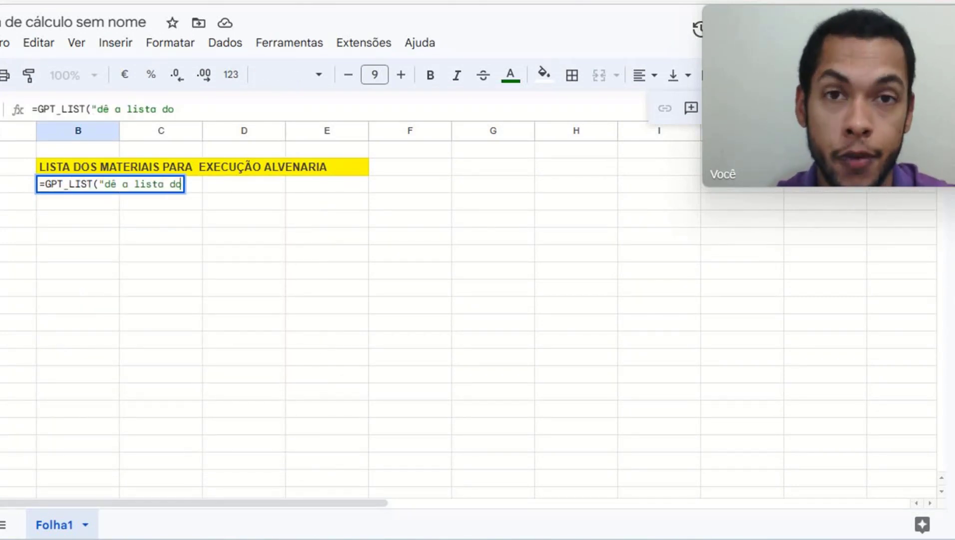
text(s )
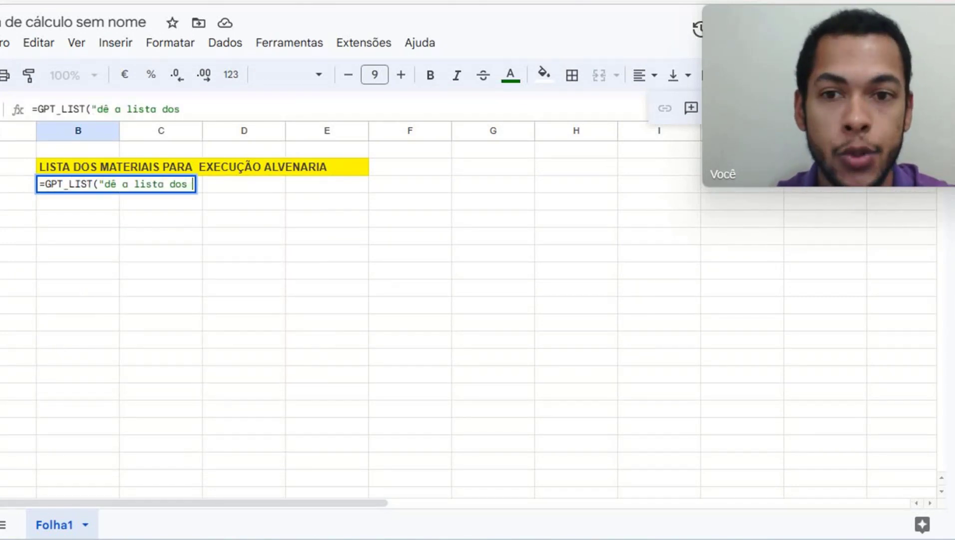
text(materiais para execu)
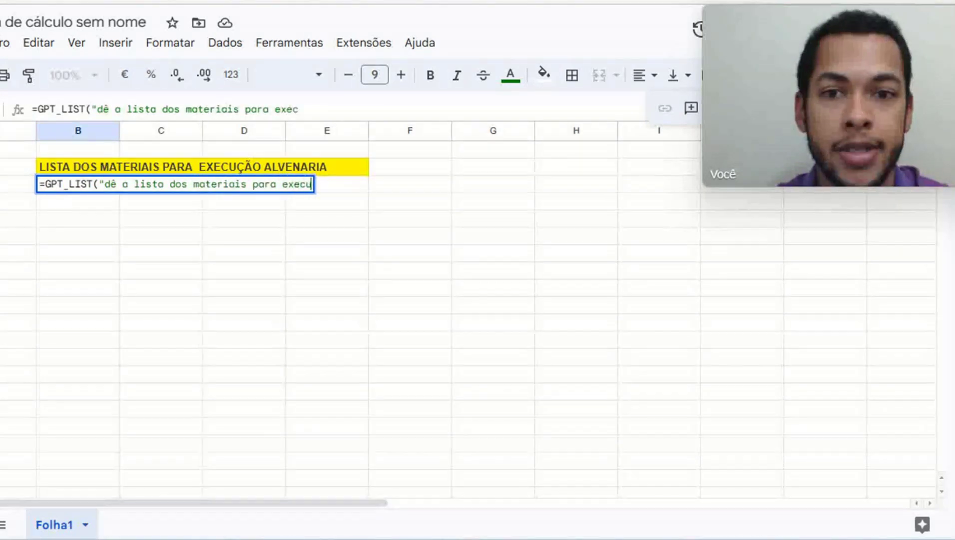
text(ção da alvenaria")
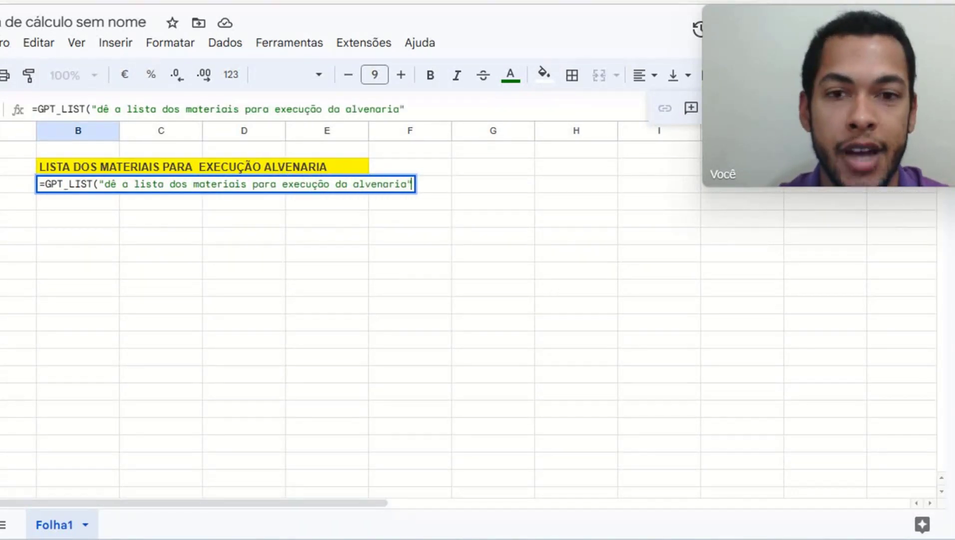
text())
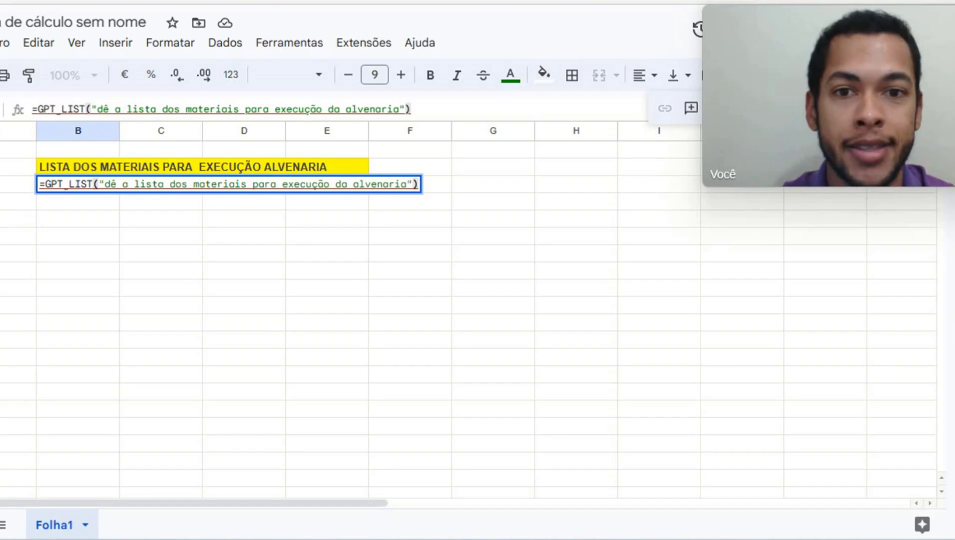
- Commit the masonry materials GPT_LIST formula in B3 and let it load
key(Return)
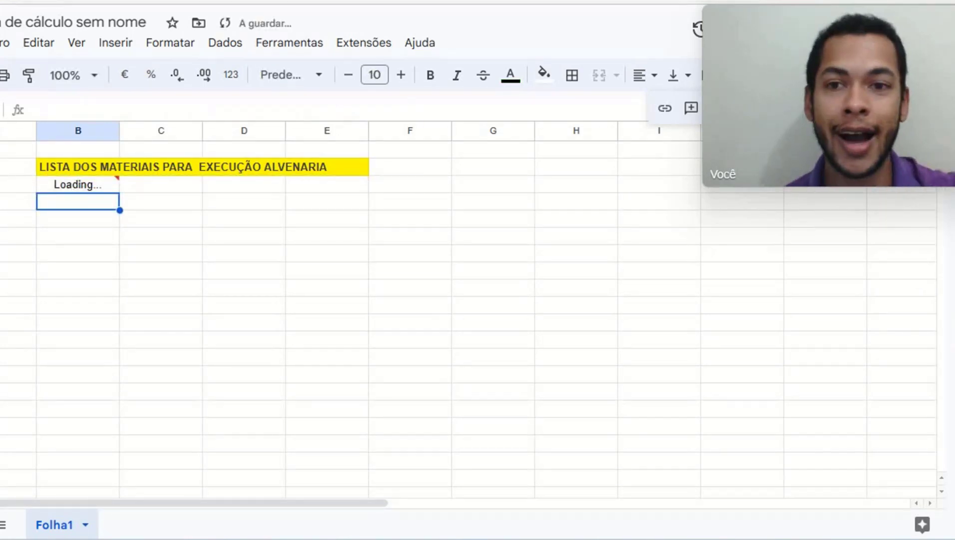